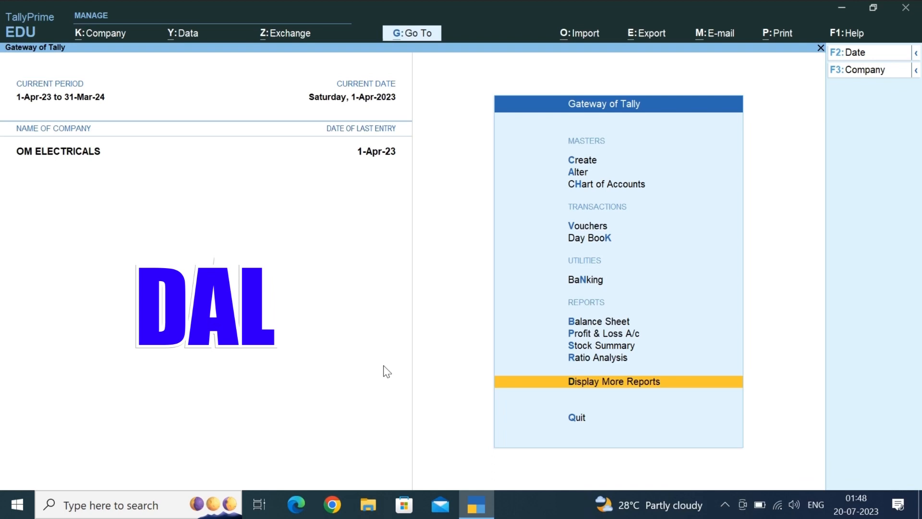
- Open the supplier's ledger from the account books and bring up its PNB BANK payment voucher
key("Return")
key("a")
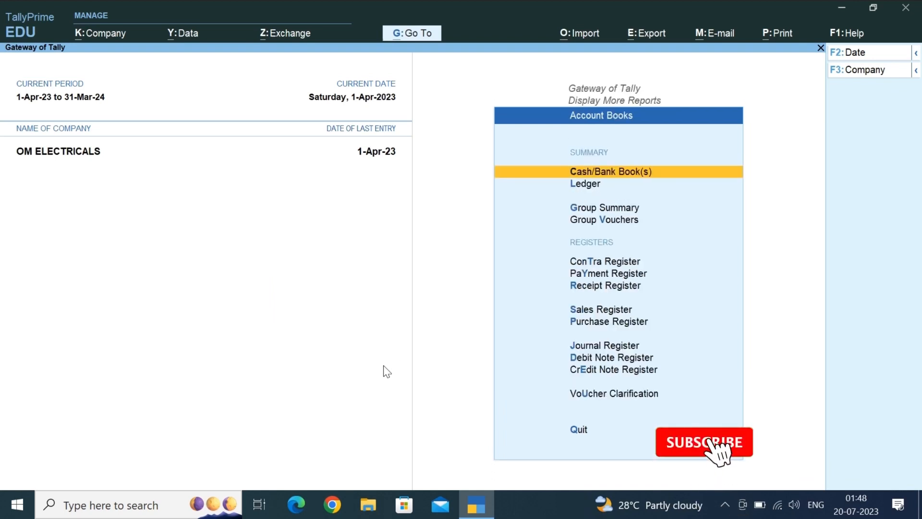
type("l")
type("AJA")
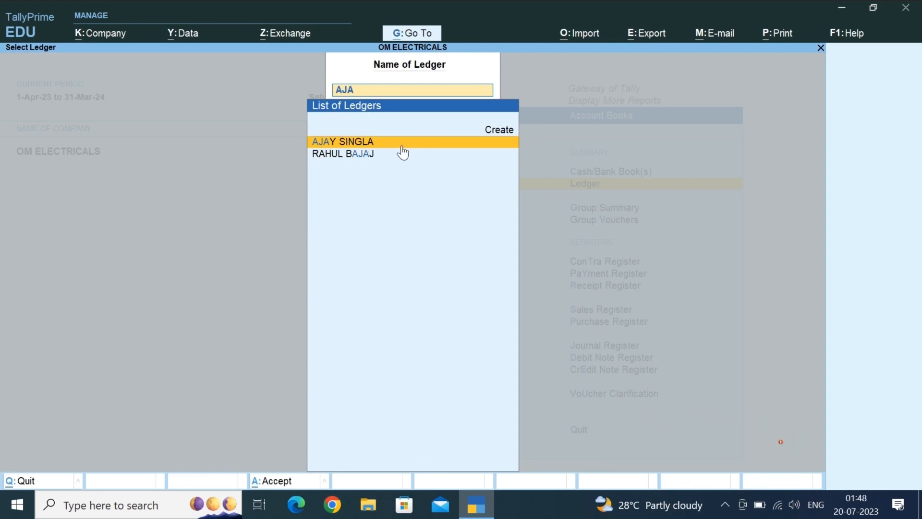
key("Return")
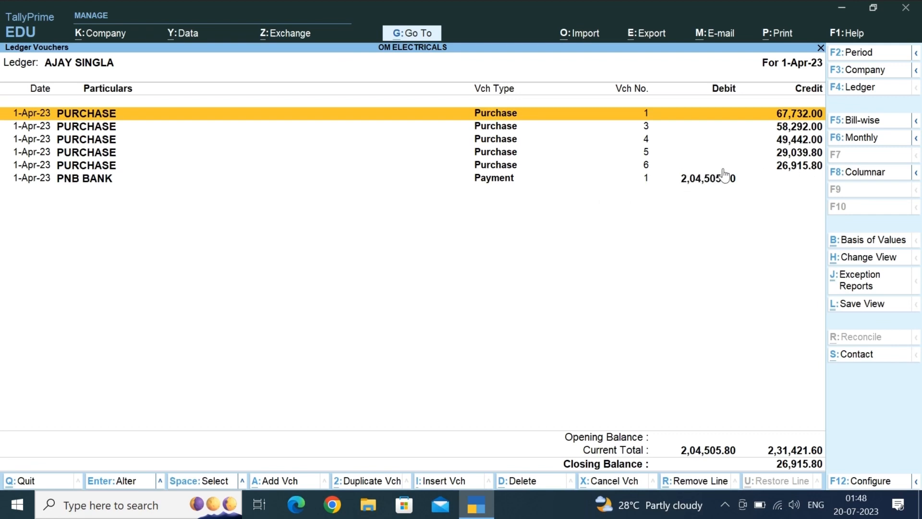
left_click(690, 185)
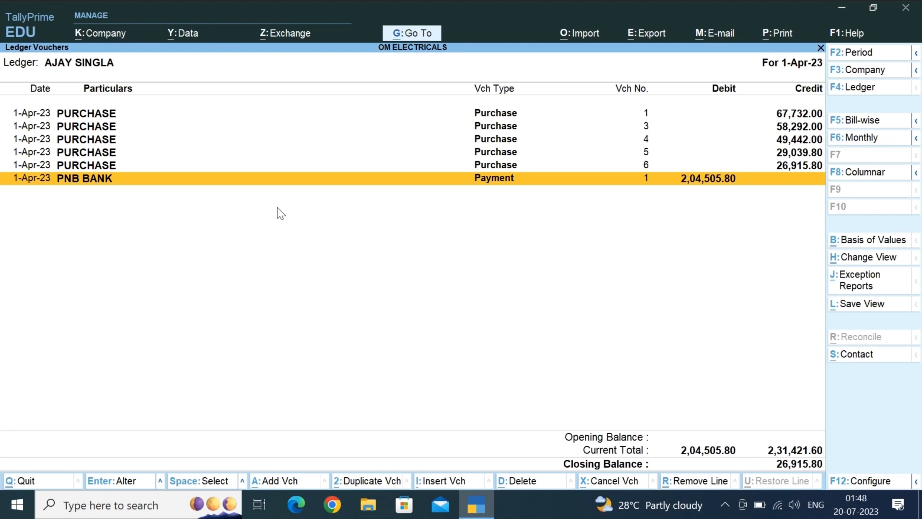
key("Return")
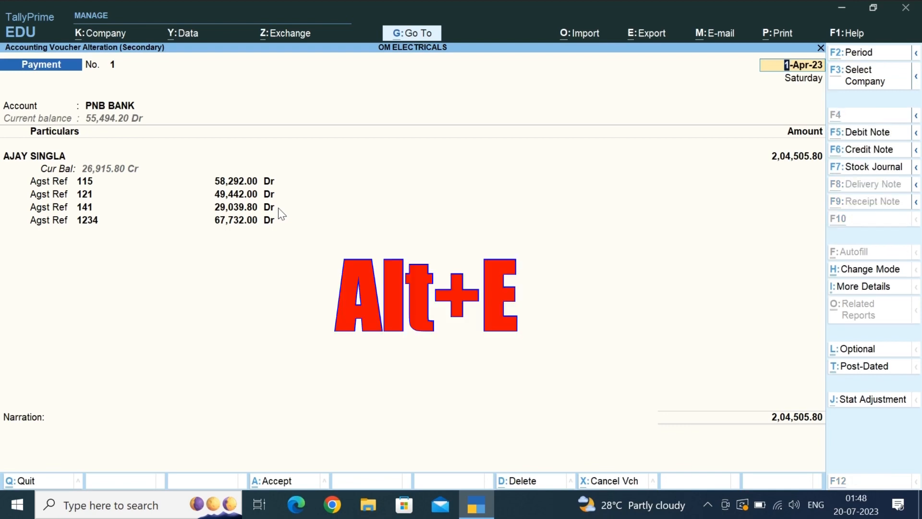
- Export the current payment voucher as a PDF to the local drive
key("alt+e")
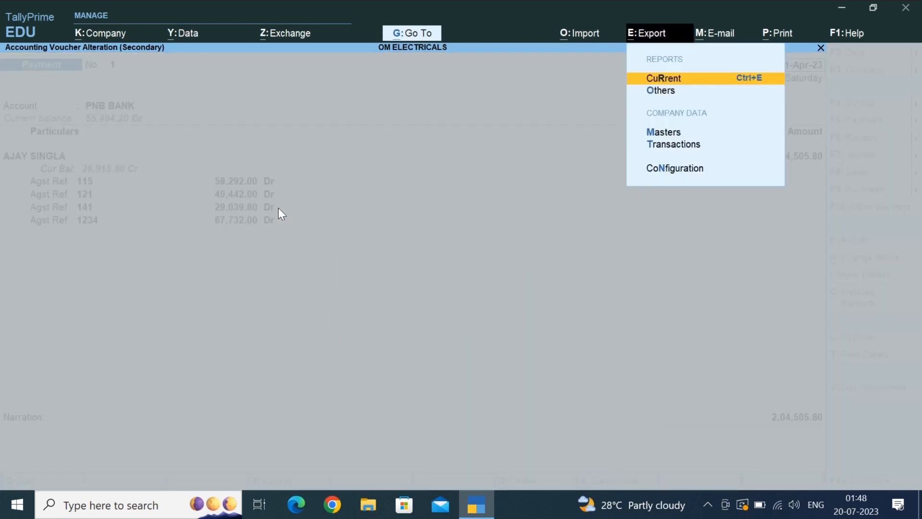
key("Return")
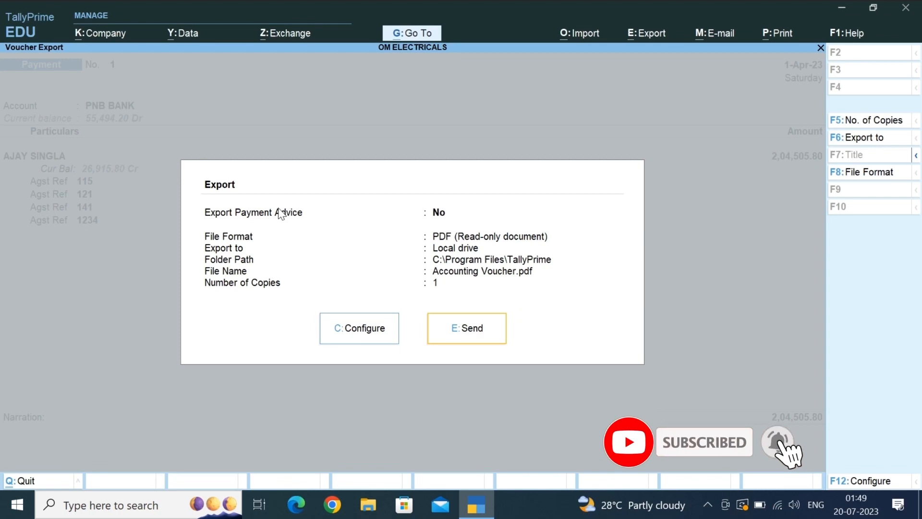
key("Return")
key("Return")
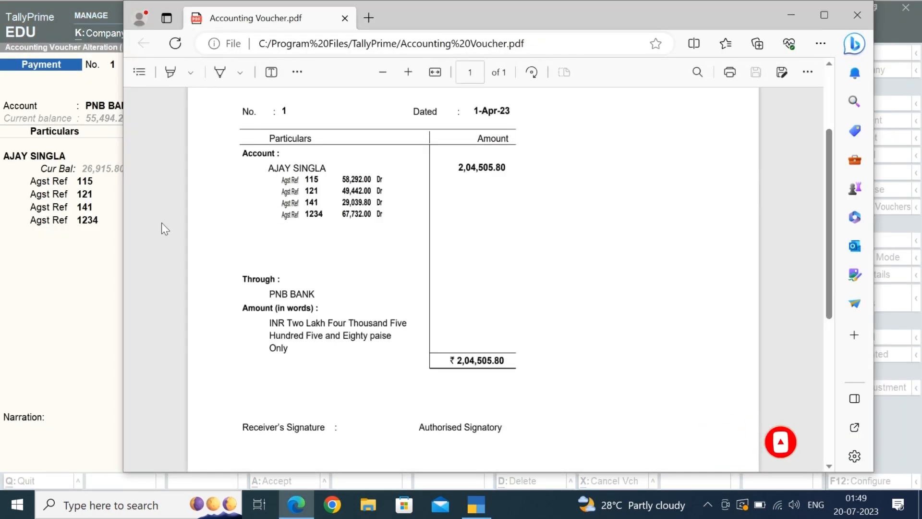
- Review the exported Accounting Voucher.pdf, from the company heading to the bill references, and close it
scroll(379, 353, "up", 2)
scroll(391, 370, "down", 2)
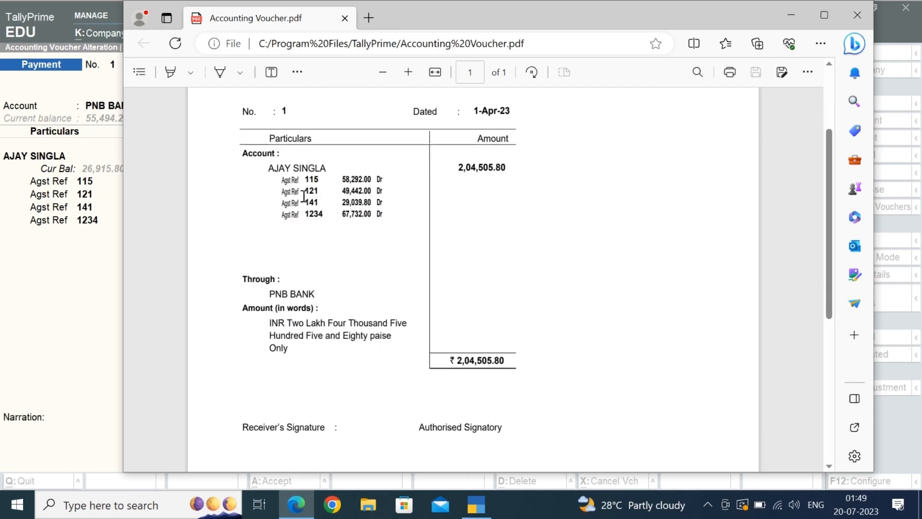
scroll(320, 222, "up", 3)
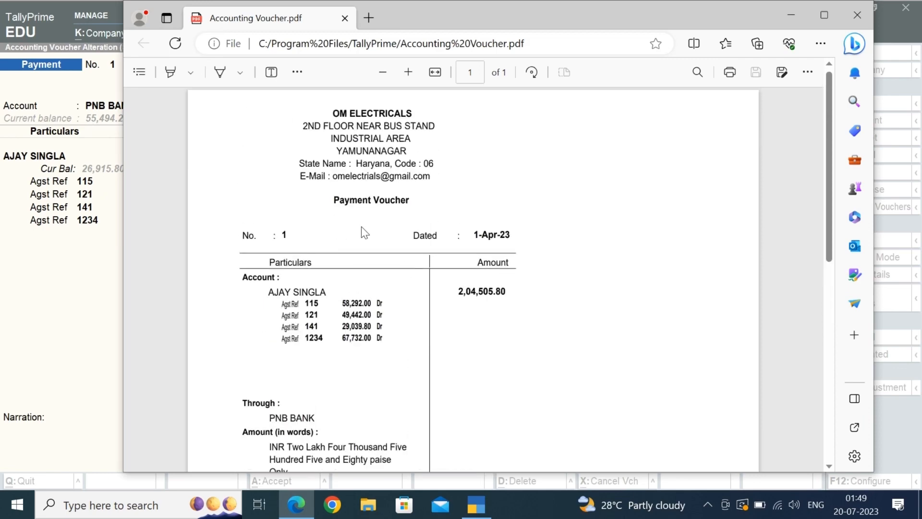
left_click_drag(340, 202, 427, 178)
key("alt+F4")
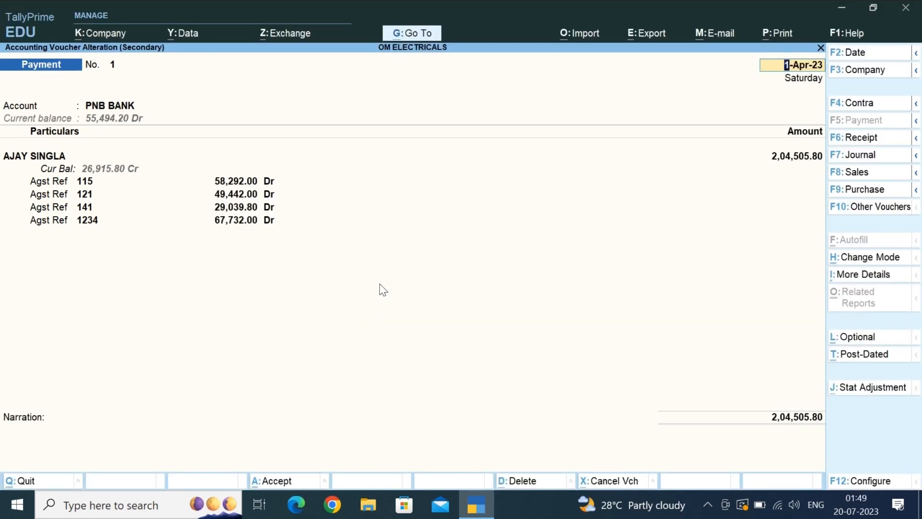
- In the voucher's print configuration, set Show Payment Mode on the top of Voucher and Print Payment Advice to Yes
key("alt+p")
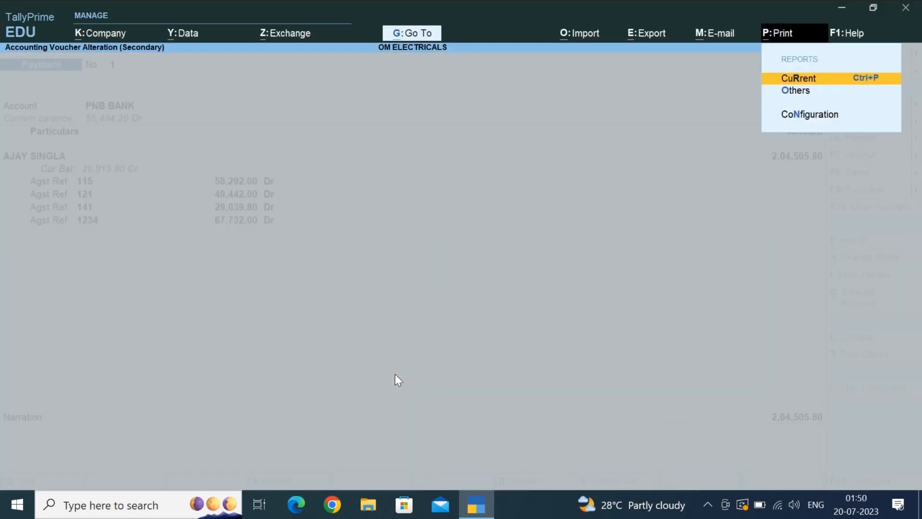
key("Return")
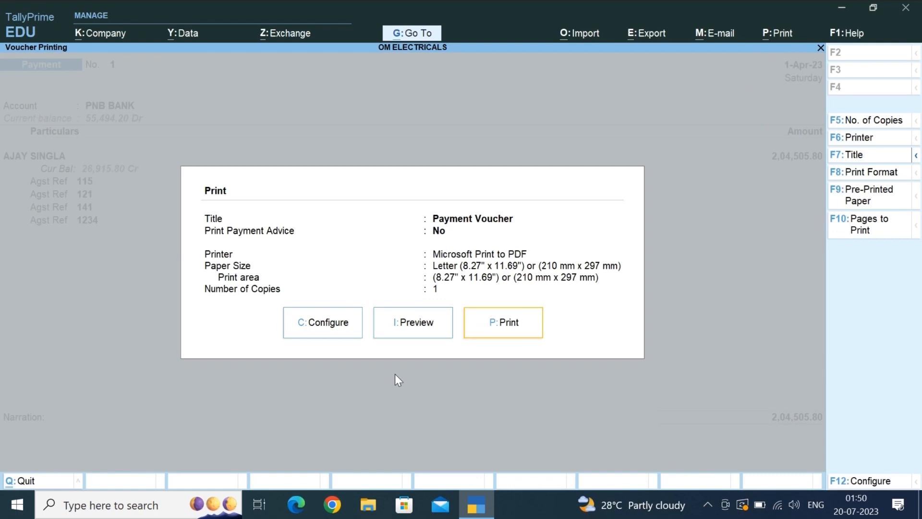
left_click(307, 331)
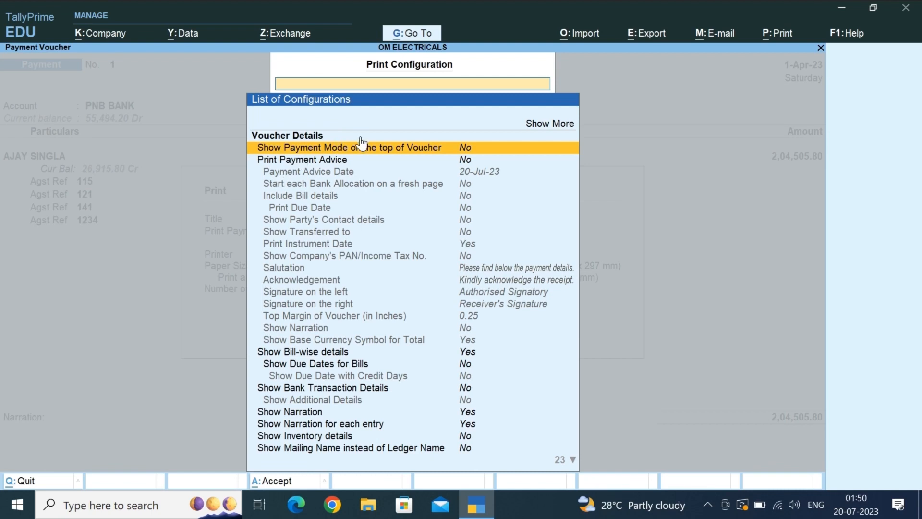
left_click(436, 150)
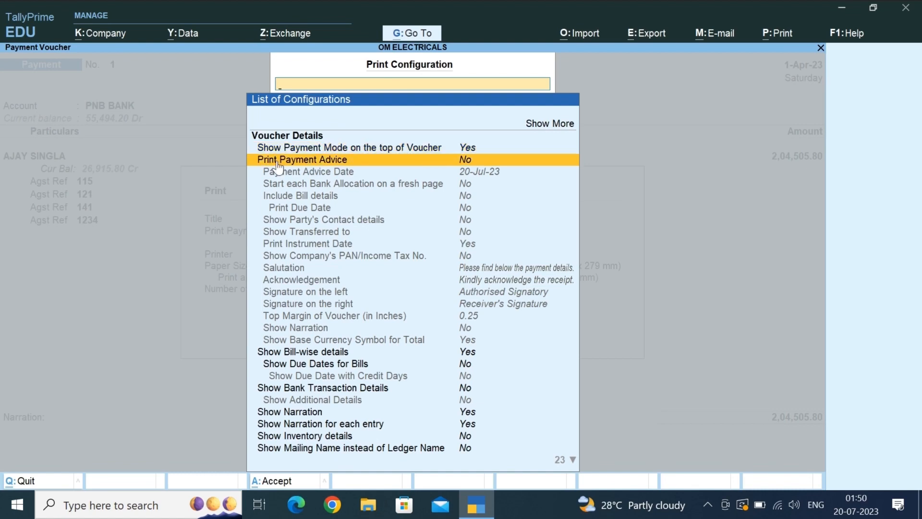
left_click(466, 163)
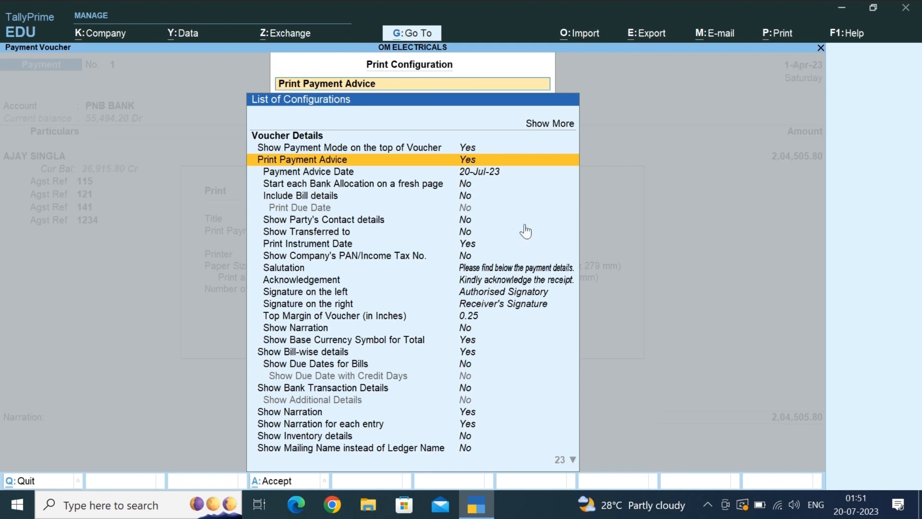
- Set the Payment Advice Date to 1-Apr-23 and accept the print configuration
left_click(468, 175)
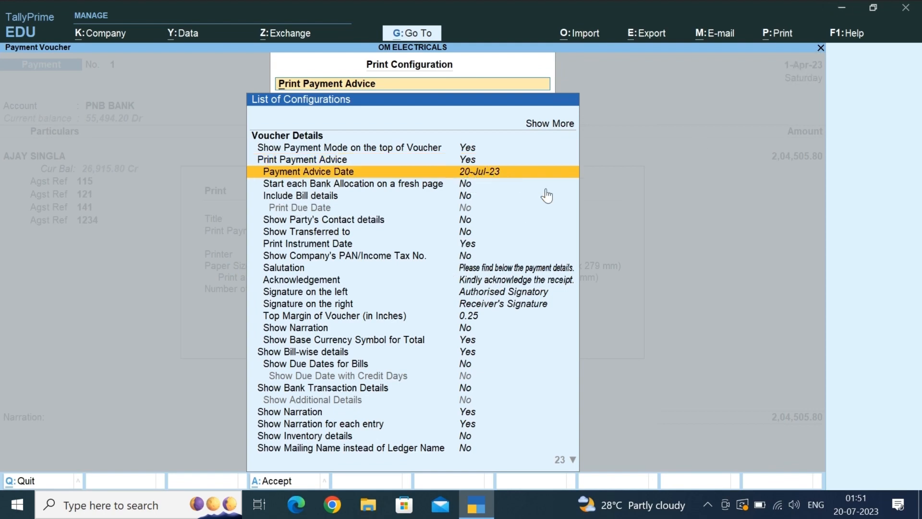
type("1")
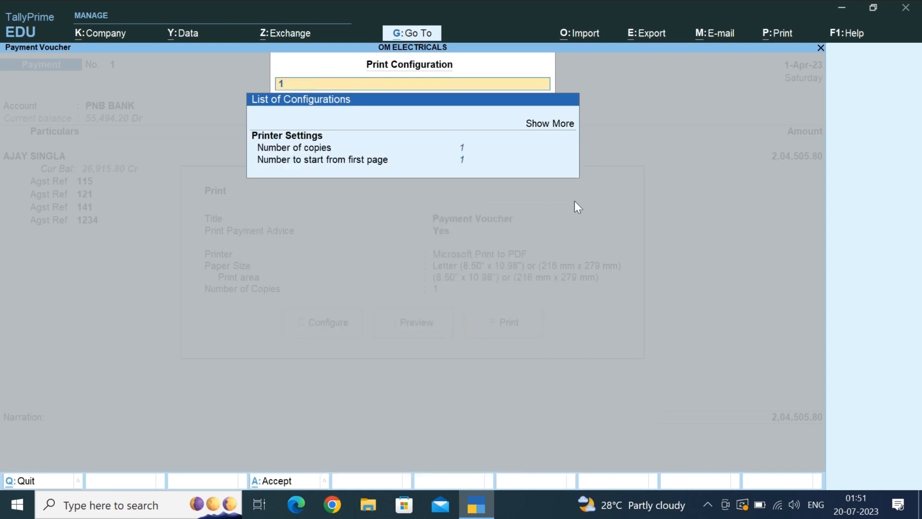
key("BackSpace")
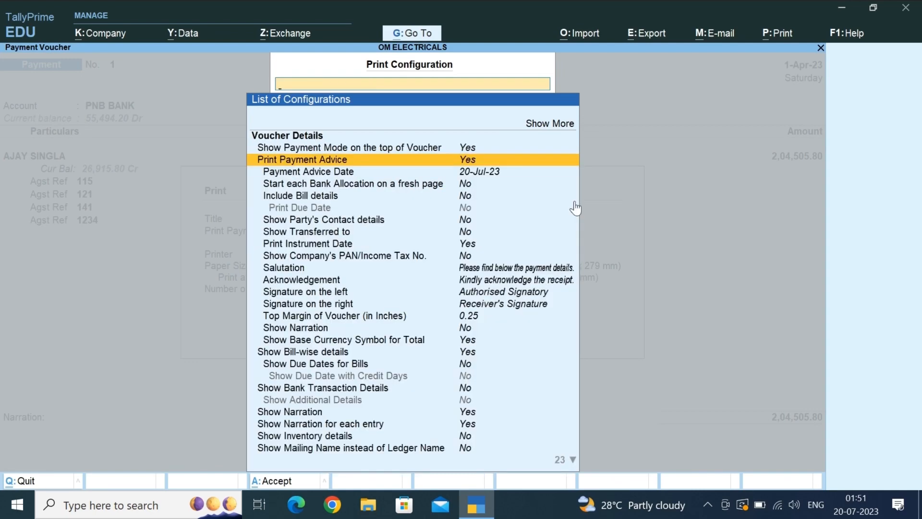
left_click(478, 173)
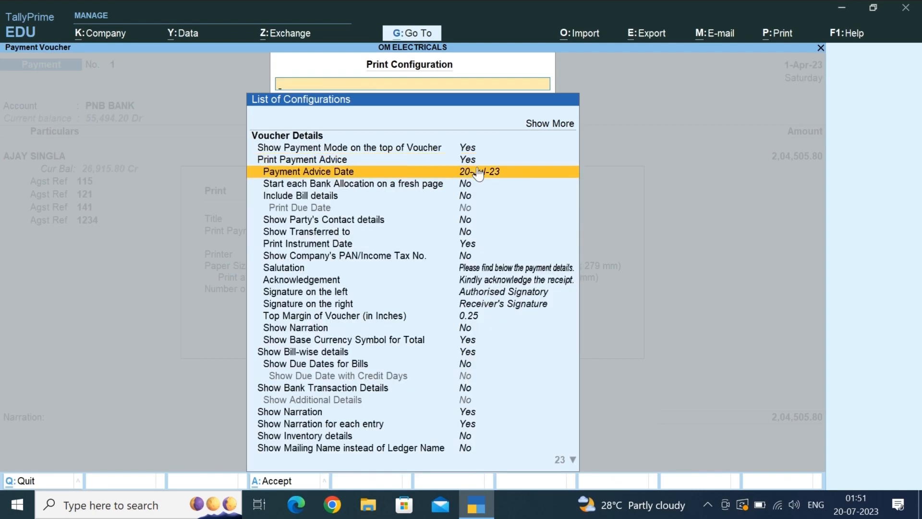
left_click(478, 172)
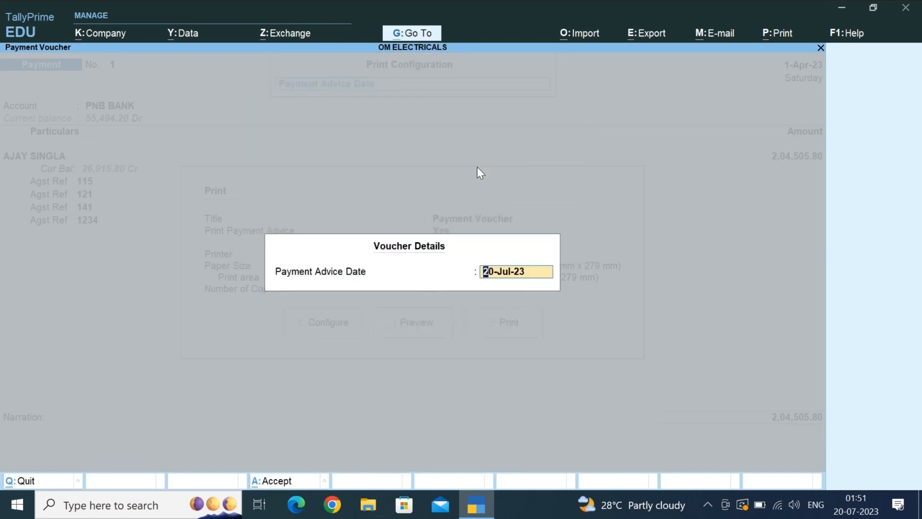
type("1APRIL")
key("Return")
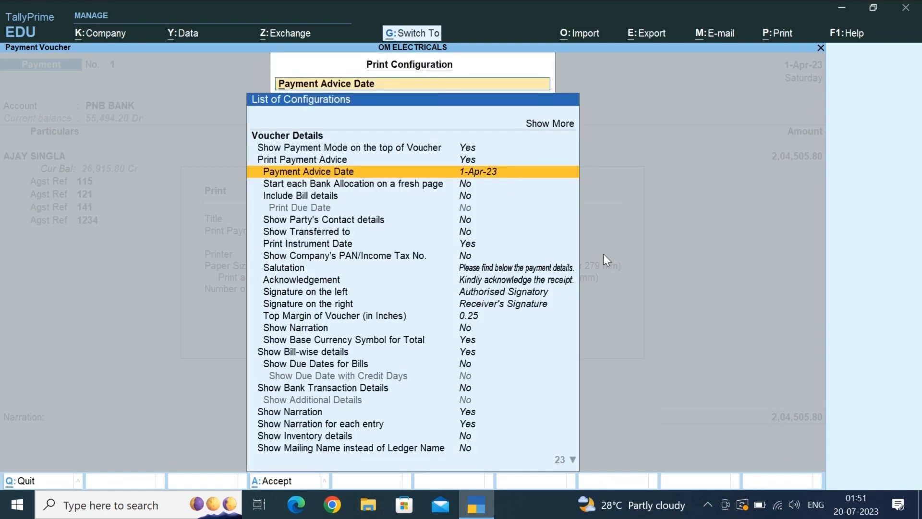
key("ctrl+a")
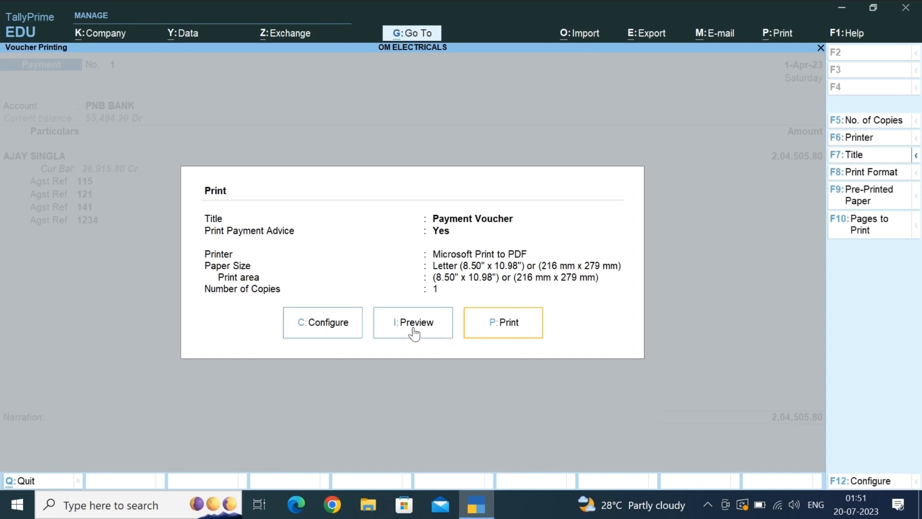
- Preview the payment advice, examine its payment details and signature lines enlarged, and leave the preview
left_click(414, 332)
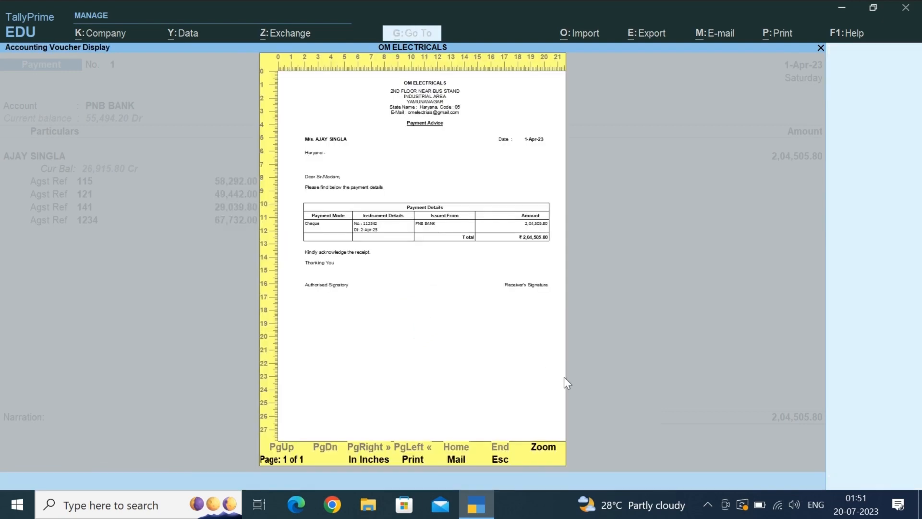
left_click(544, 447)
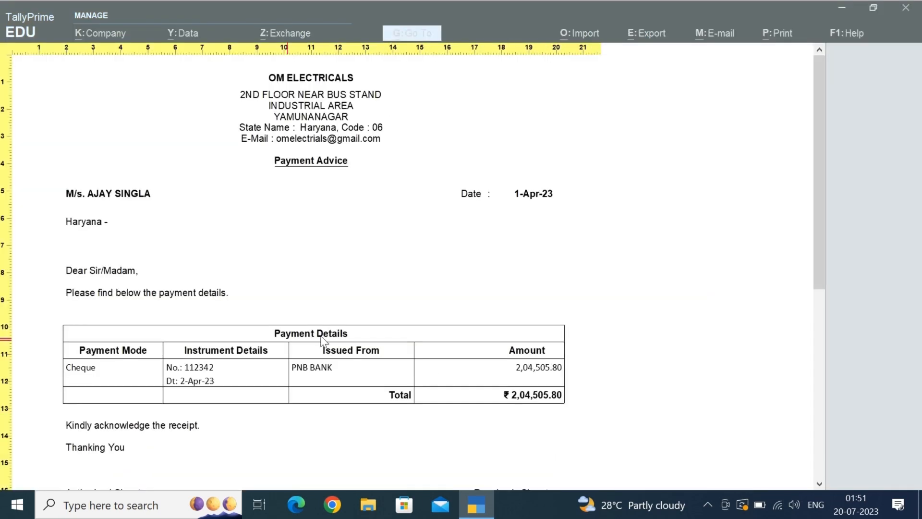
scroll(360, 343, "down", 1)
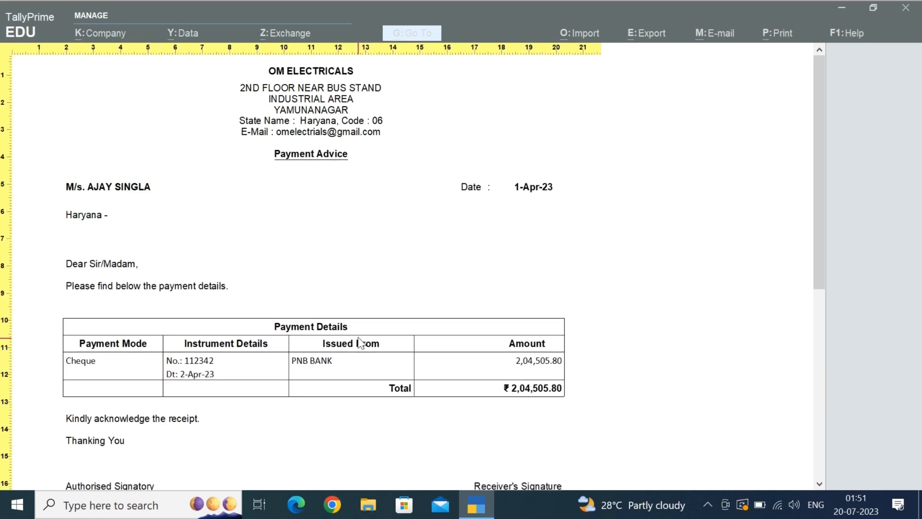
scroll(360, 342, "down", 5)
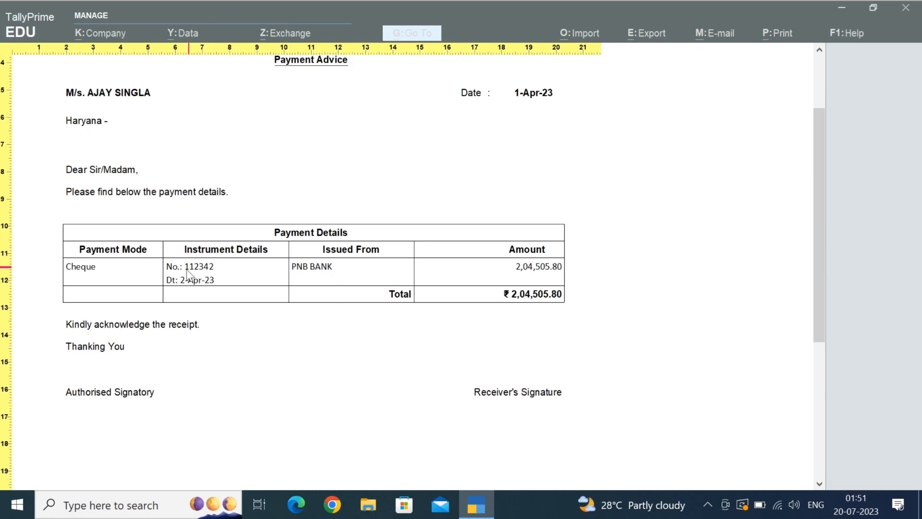
key("Escape")
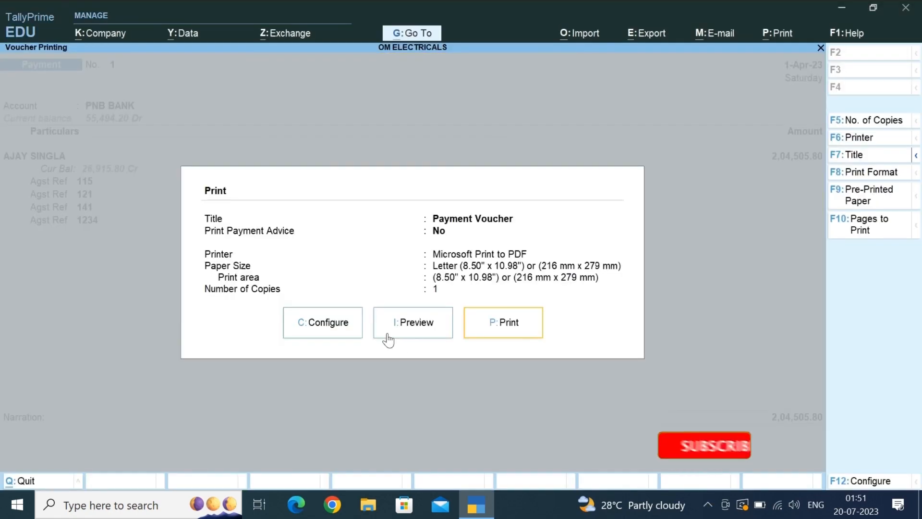
- Reconfigure the voucher's printing with Print Payment Advice and Include Bill details set to Yes
left_click(328, 322)
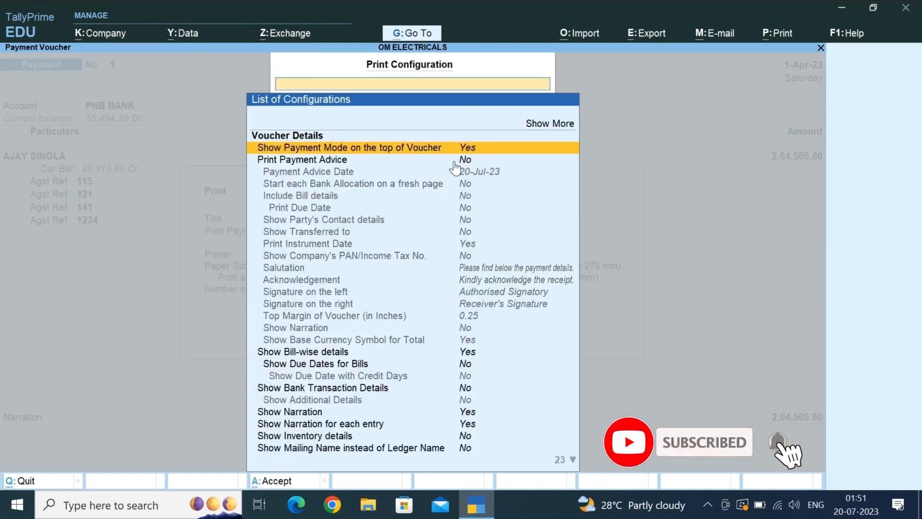
left_click(312, 163)
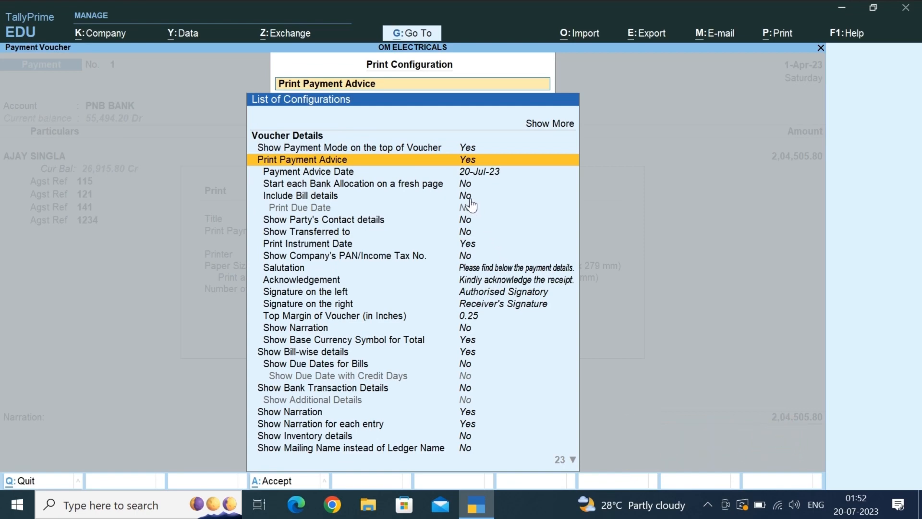
key("Down")
key("Down")
key("Down")
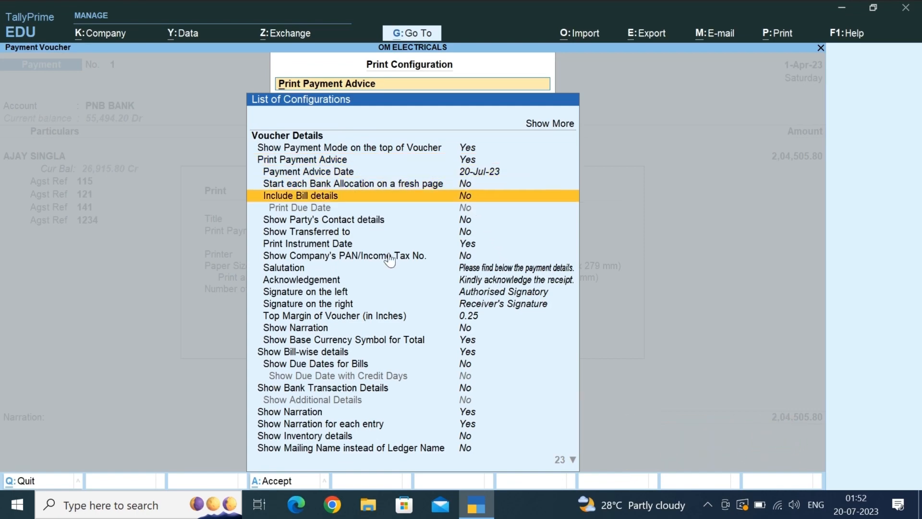
key("Return")
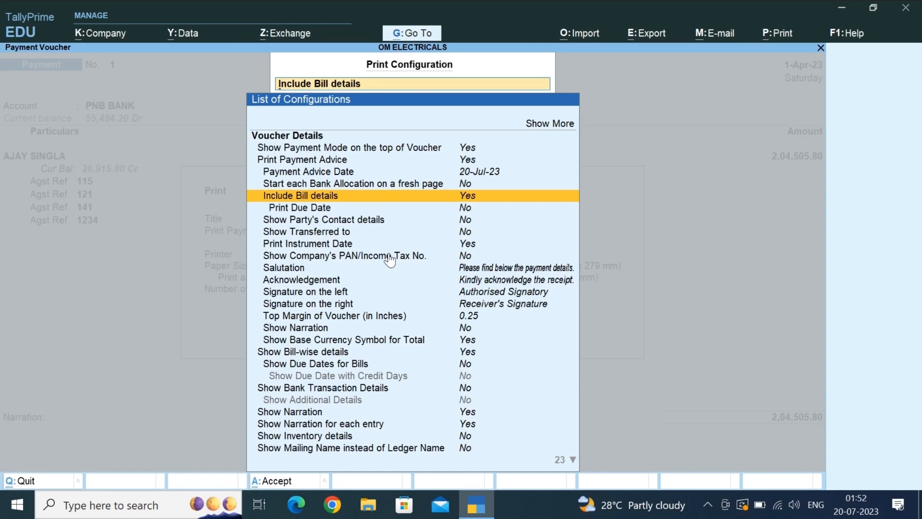
key("Escape")
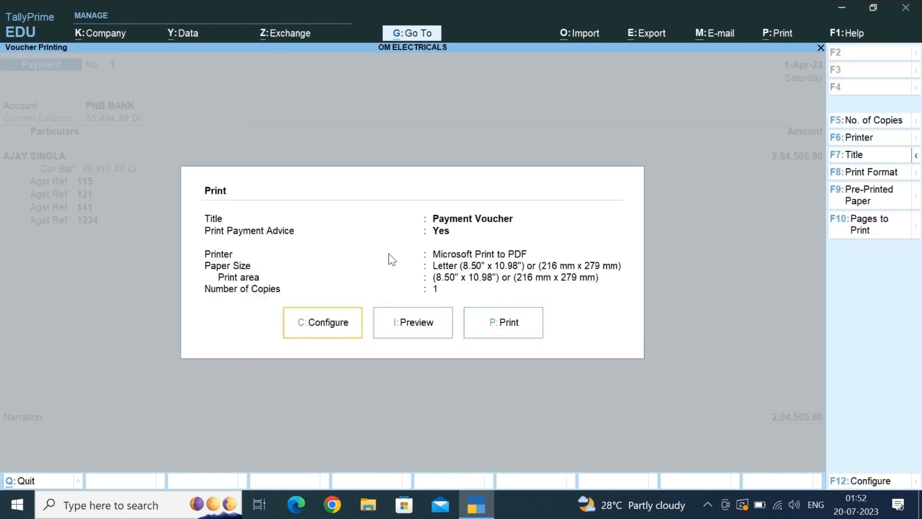
- Preview the payment advice enlarged to examine its bill references, bill dates and amounts
left_click(411, 321)
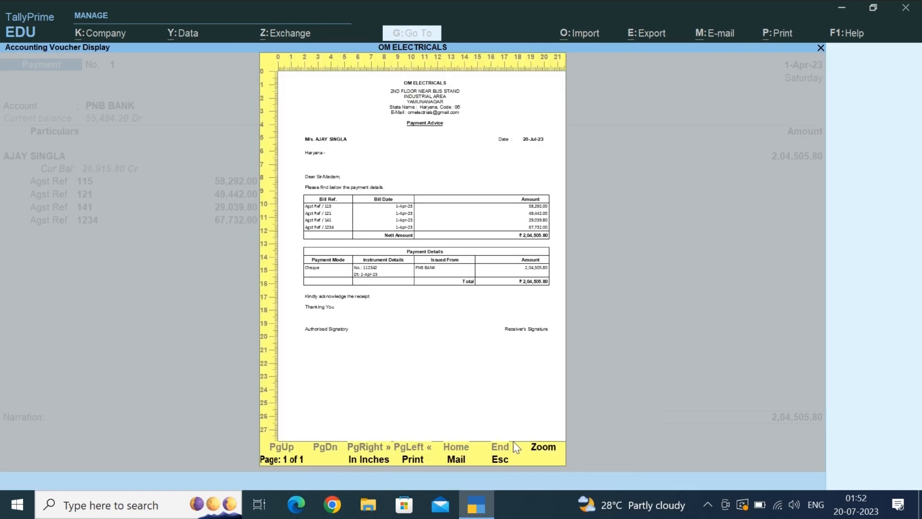
left_click(545, 449)
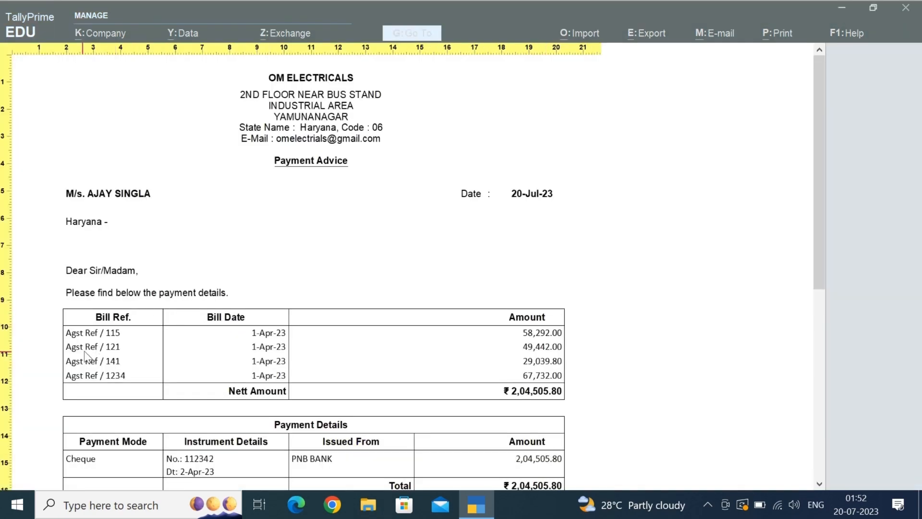
- Examine the payment advice's cheque details, total and signature lines, and close the print preview to return to the voucher
scroll(208, 366, "down", 2)
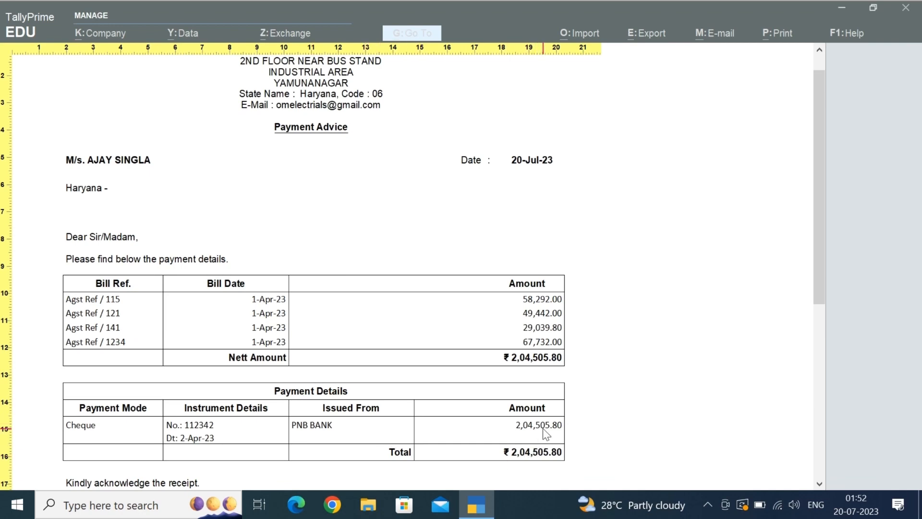
scroll(546, 433, "down", 3)
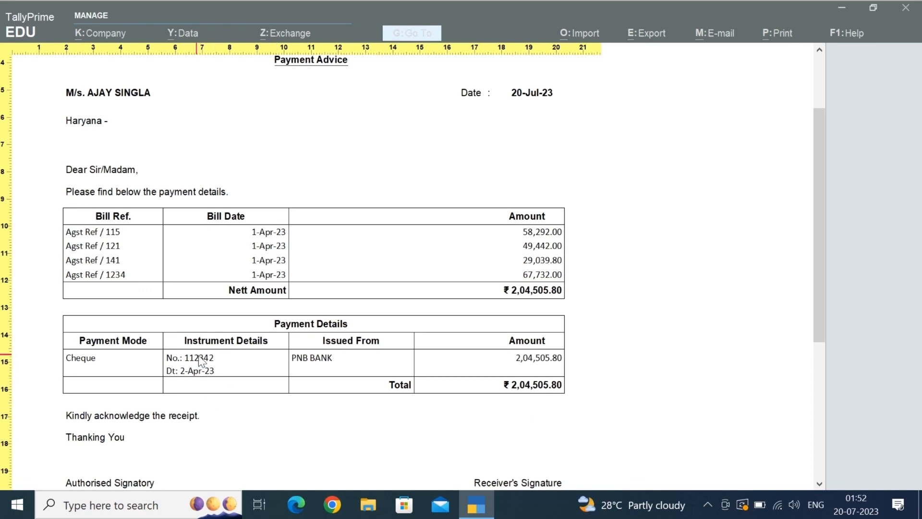
scroll(281, 401, "down", 1)
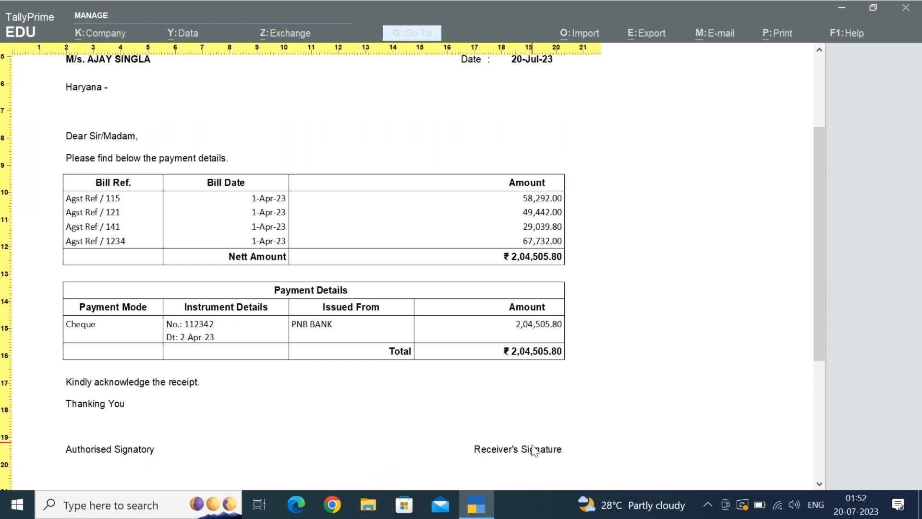
scroll(408, 354, "up", 4)
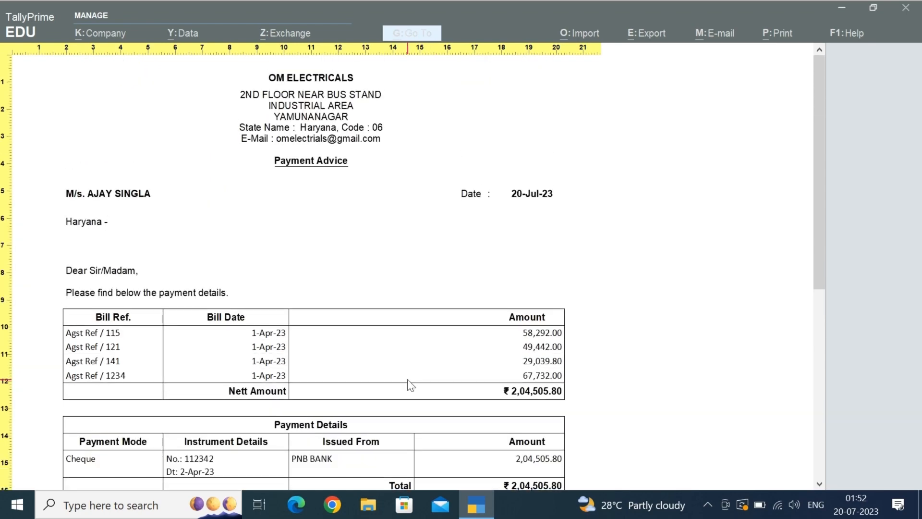
key("Escape")
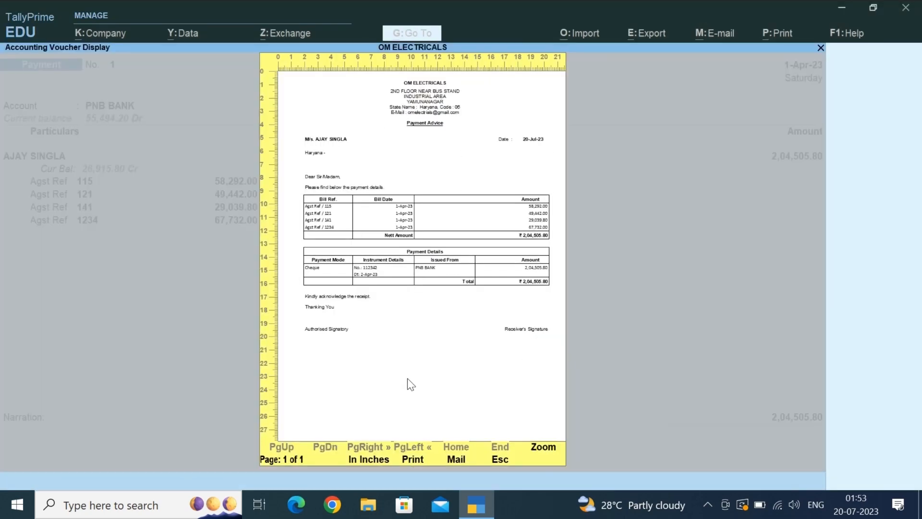
key("Escape")
key("Escape")
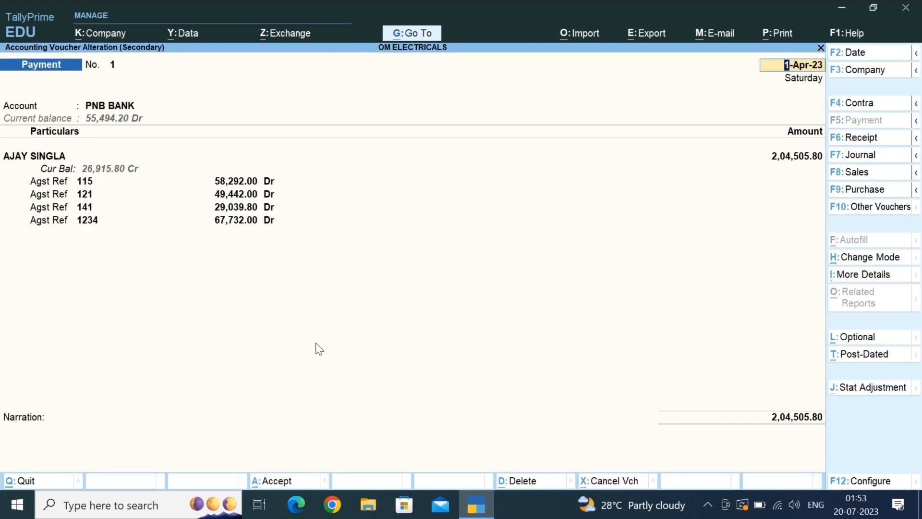
- Quit the payment voucher without saving changes and leave the supplier's Ledger Vouchers report
key("Escape")
key("Escape")
key("y")
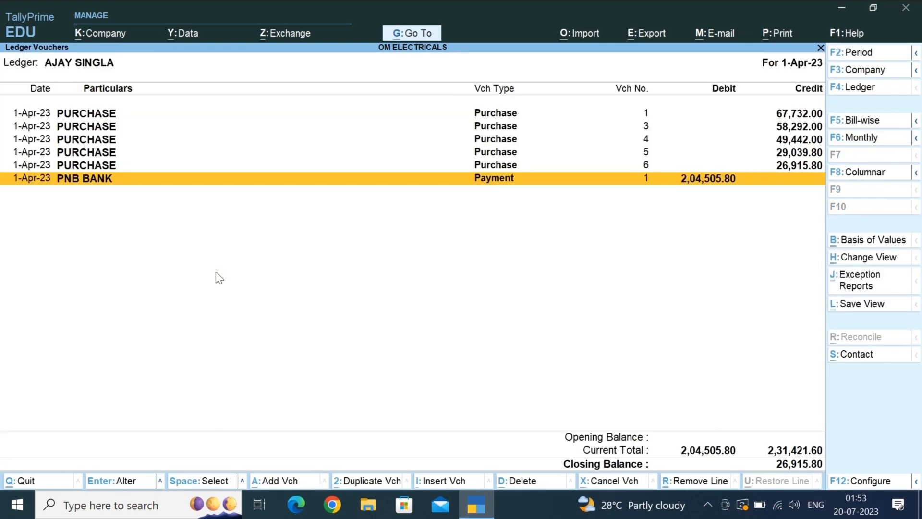
key("Escape")
key("Escape")
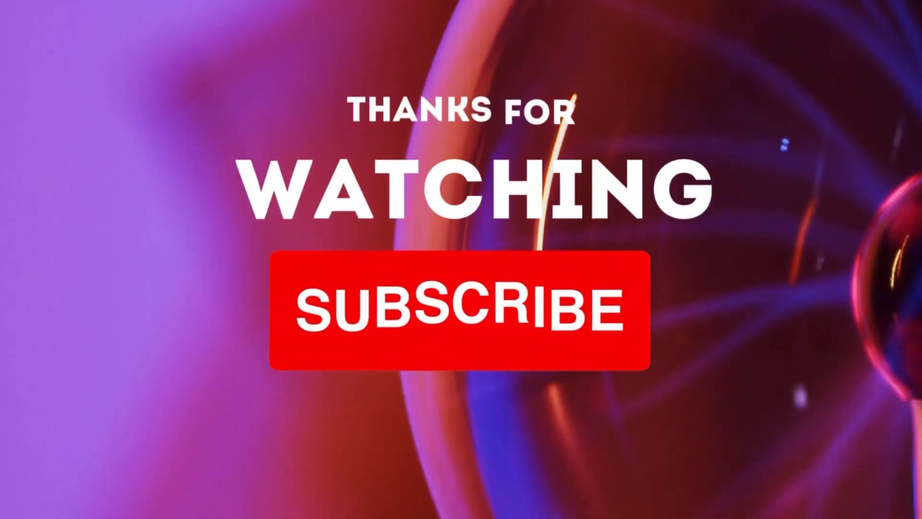